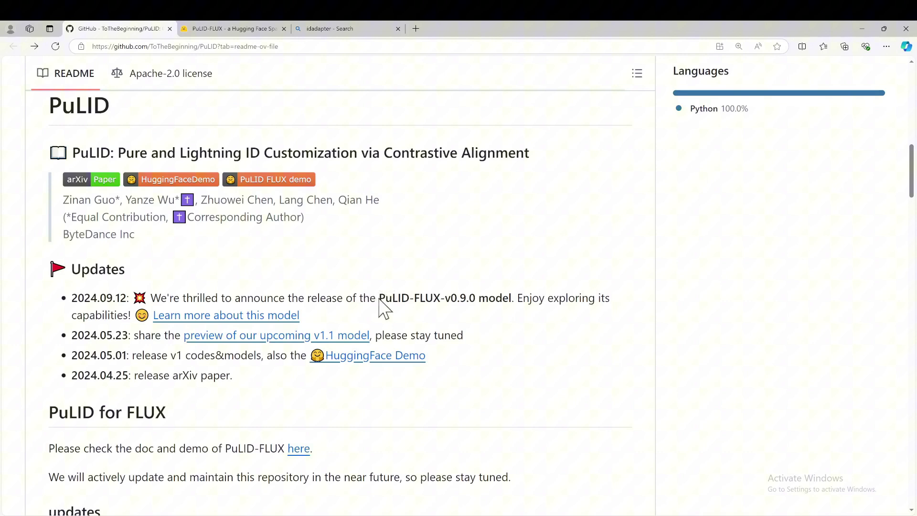
- Select "PuLID-FLUX" in the README's 2024.09.12 update line
left_click_drag(378, 298, 439, 307)
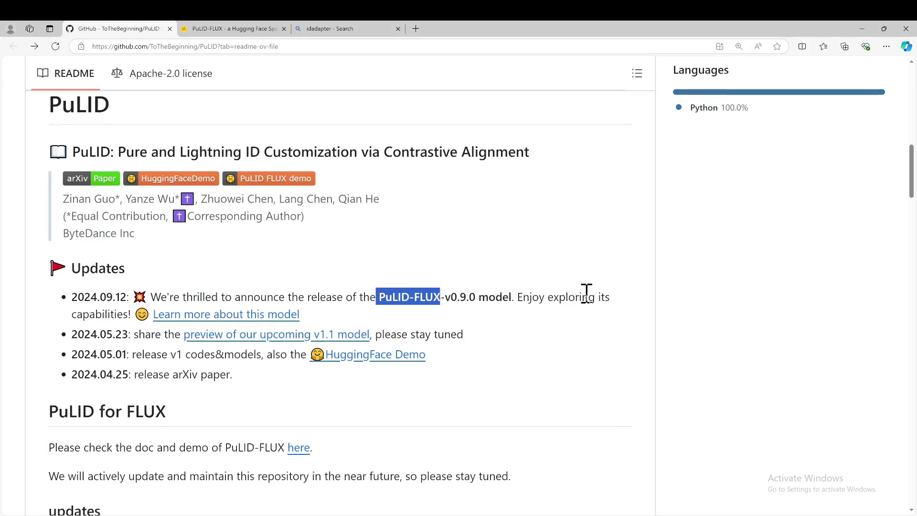
scroll(575, 303, "down", 2)
scroll(587, 294, "down", 2)
scroll(587, 297, "down", 2)
scroll(589, 303, "down", 1)
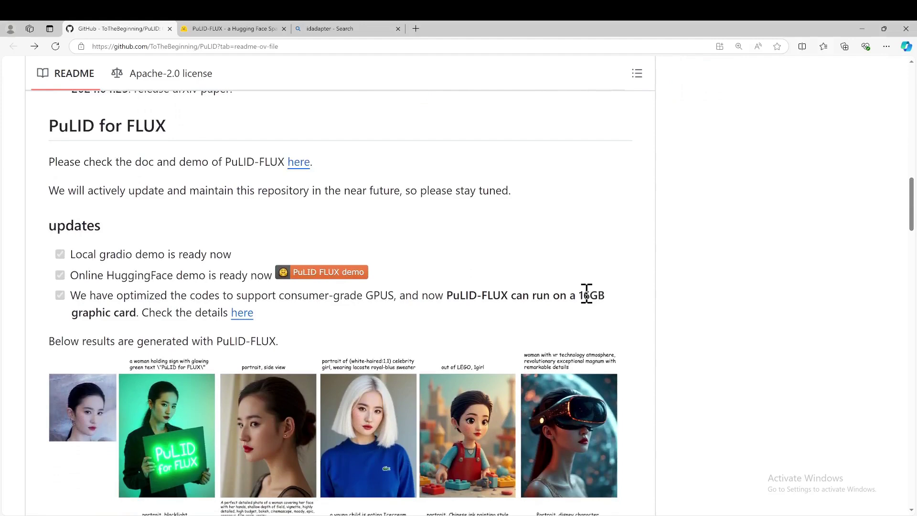
scroll(587, 294, "down", 2)
scroll(587, 297, "down", 1)
scroll(588, 301, "down", 2)
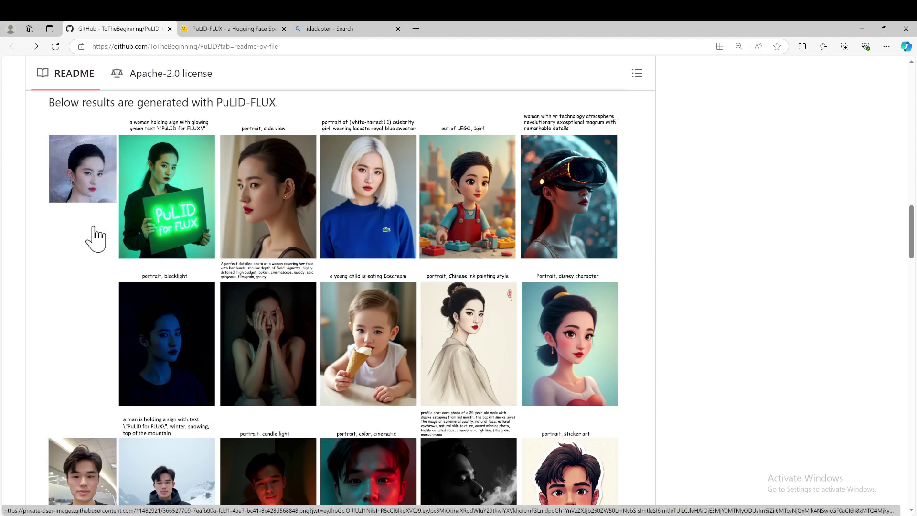
scroll(79, 193, "up", 1)
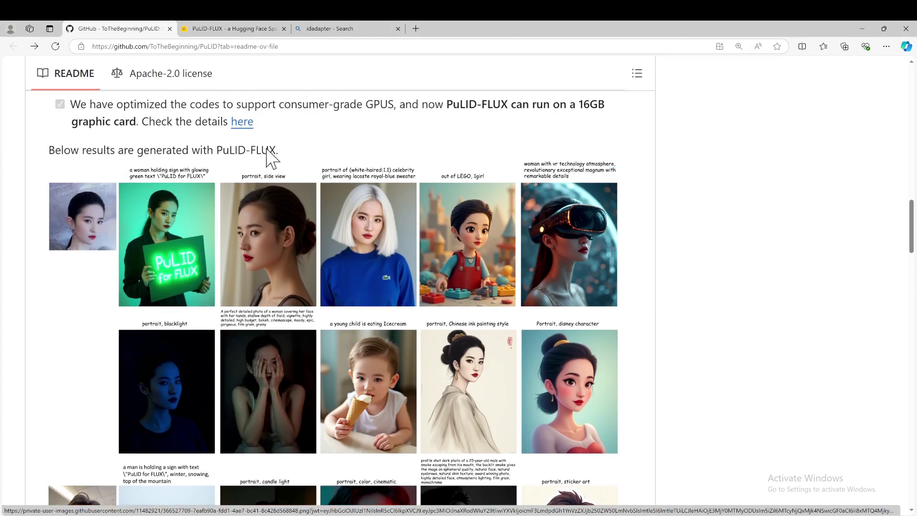
mouse_move(569, 196)
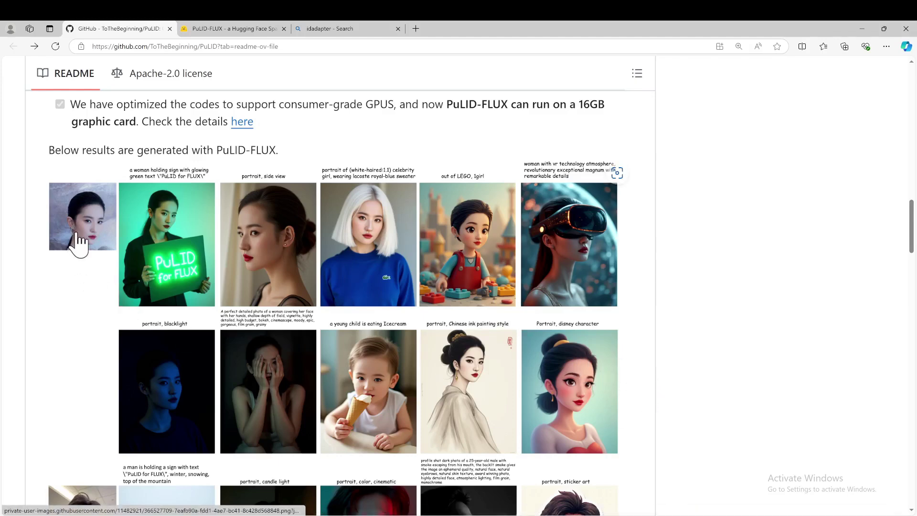
scroll(371, 414, "down", 2)
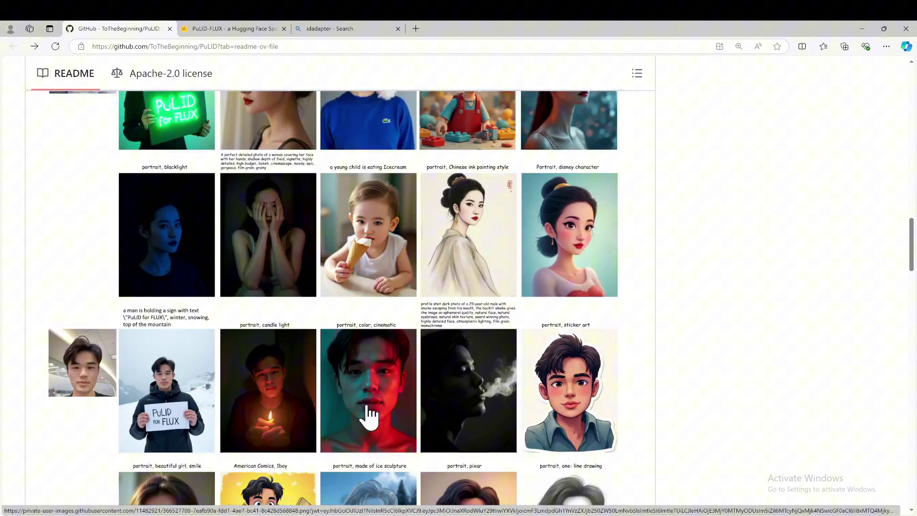
scroll(371, 414, "down", 2)
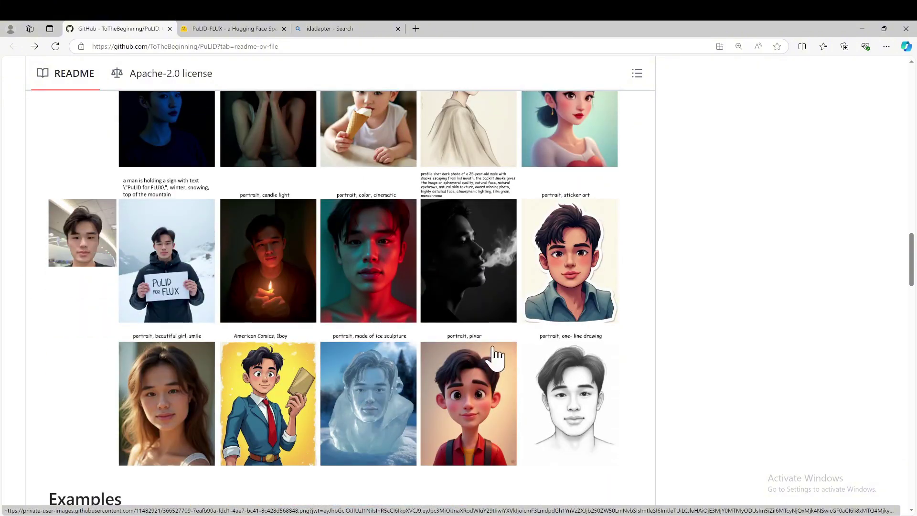
scroll(109, 293, "down", 2)
scroll(109, 292, "down", 2)
scroll(108, 293, "down", 1)
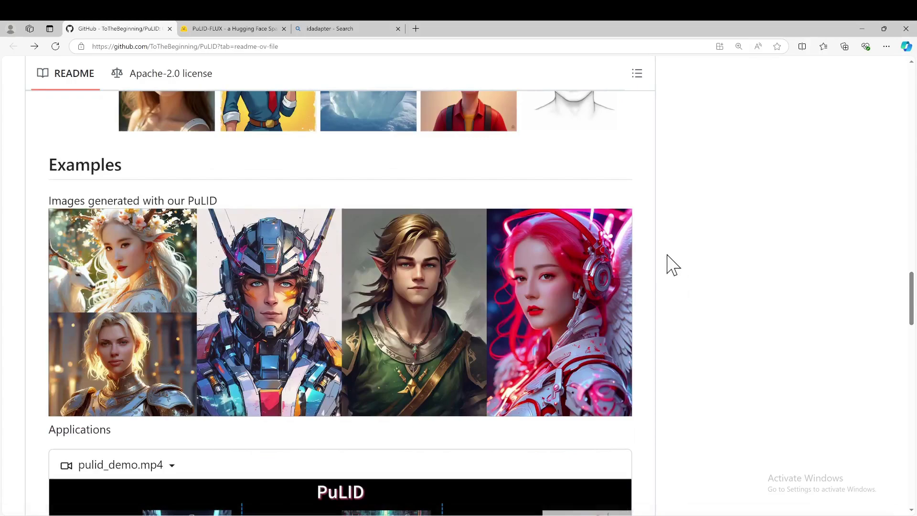
scroll(672, 266, "down", 3)
scroll(672, 265, "up", 4)
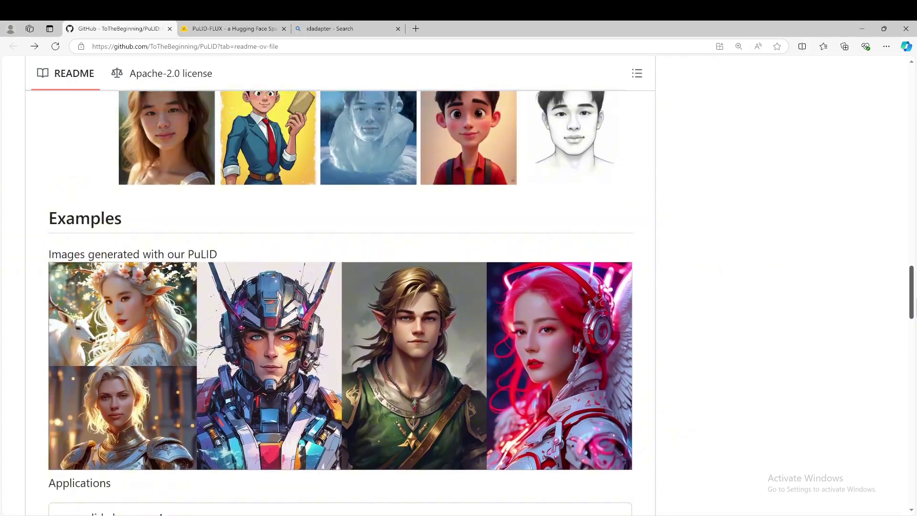
scroll(459, 287, "up", 5)
scroll(458, 287, "up", 5)
scroll(459, 287, "up", 2)
scroll(458, 287, "up", 1)
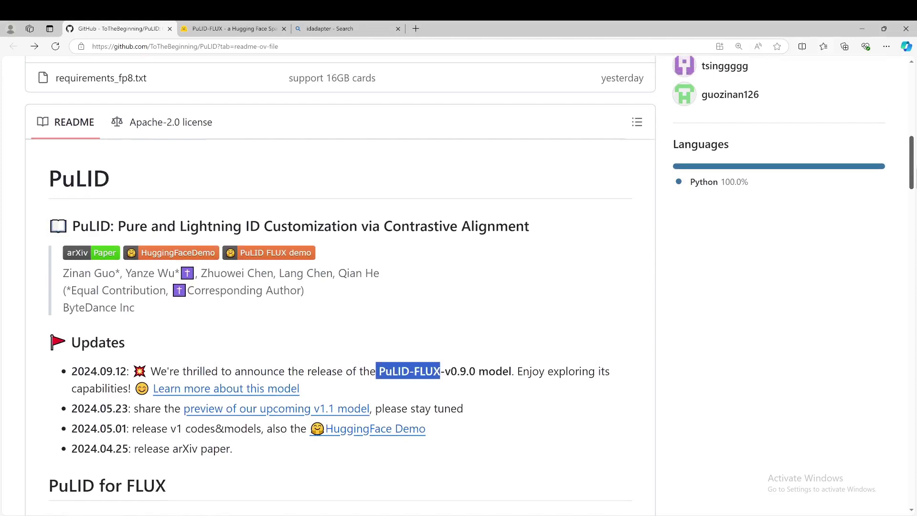
scroll(343, 299, "up", 1)
scroll(343, 300, "down", 3)
scroll(343, 299, "up", 1)
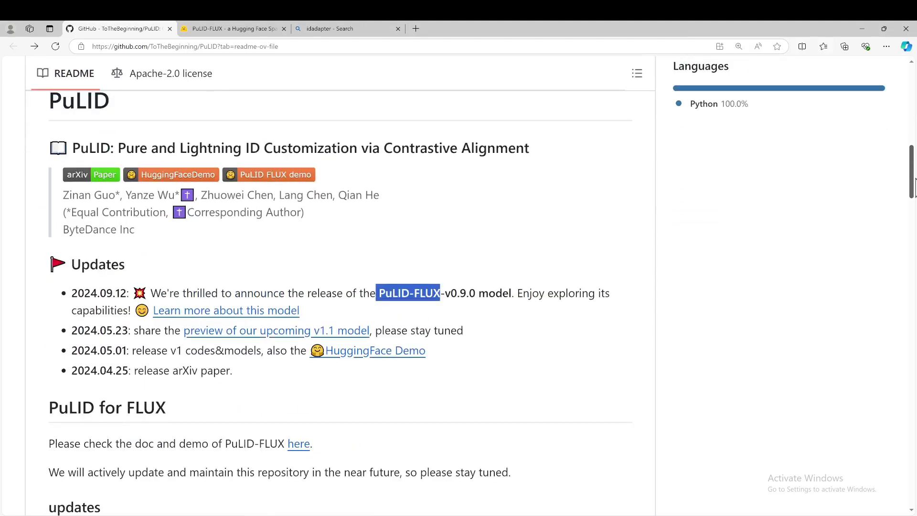
left_click(343, 298)
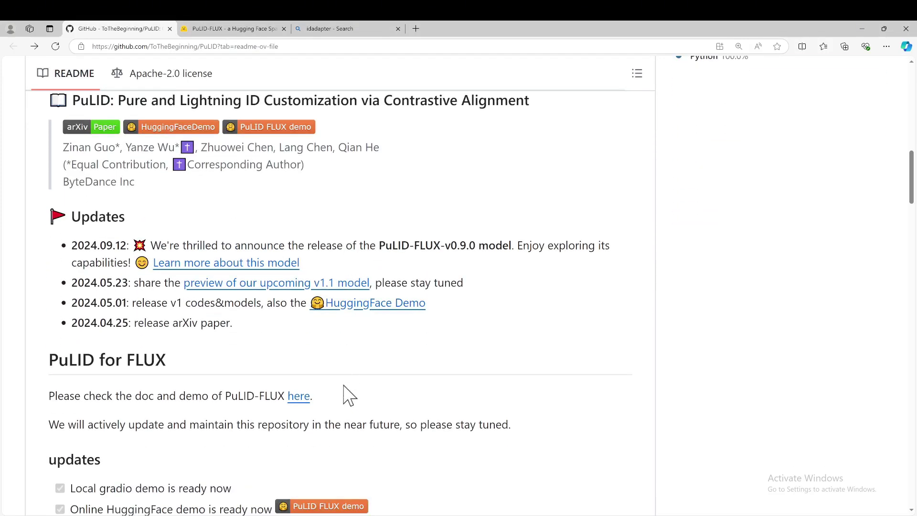
scroll(350, 396, "down", 2)
scroll(349, 395, "down", 1)
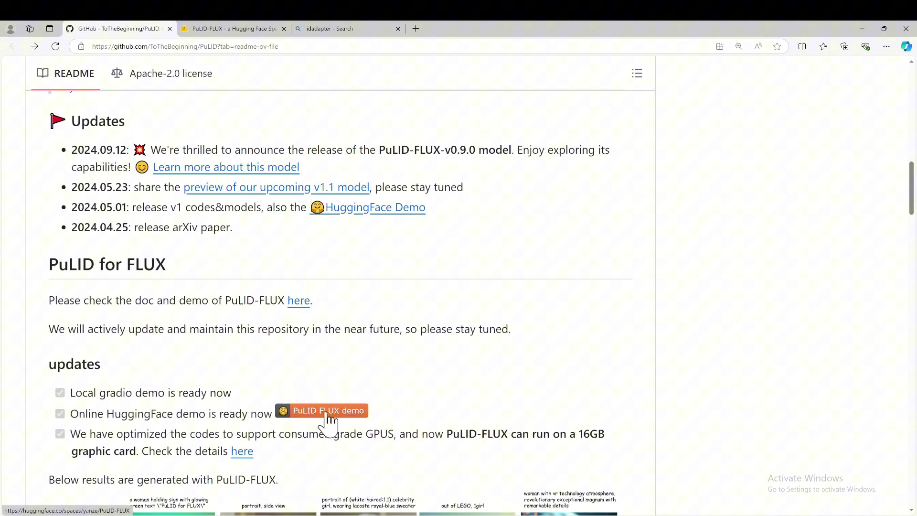
scroll(329, 420, "up", 1)
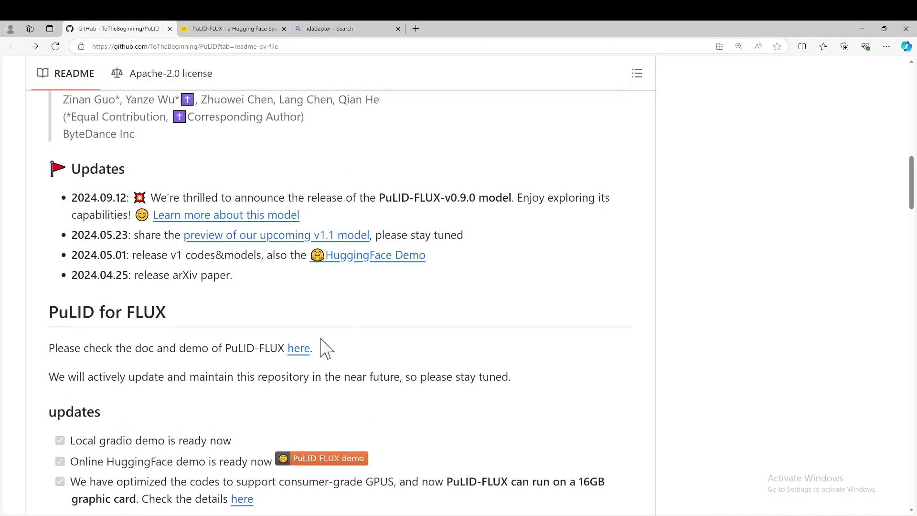
- Upload image (5), the smiling woman's portrait, as the PuLID-FLUX ID Image
left_click(242, 29)
key("ctrl+plus")
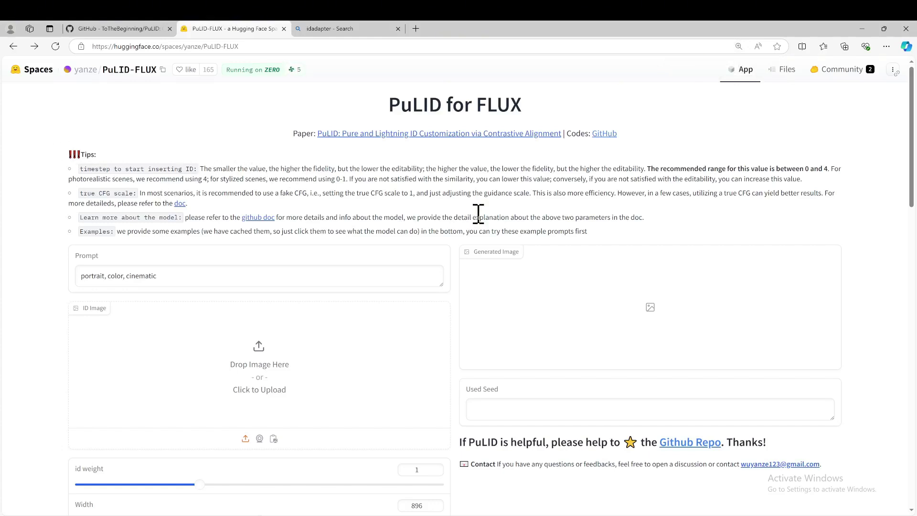
scroll(208, 309, "down", 2)
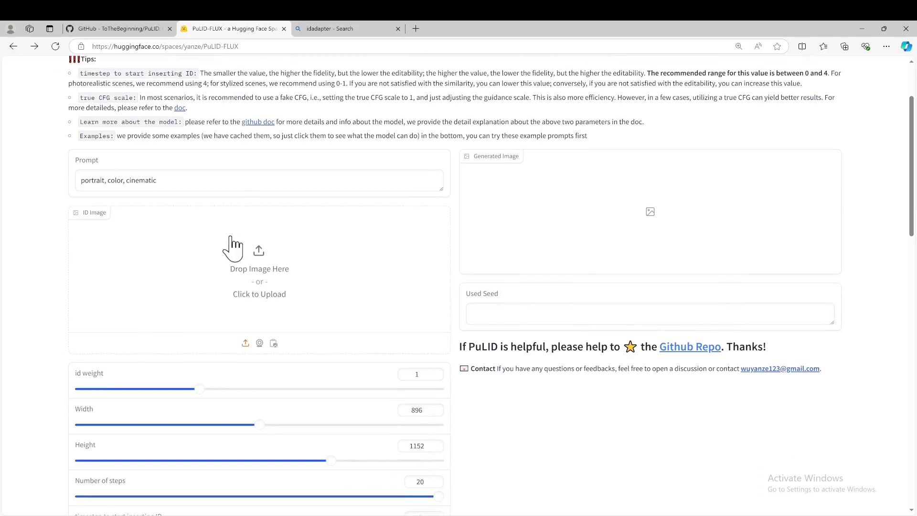
scroll(222, 249, "up", 1)
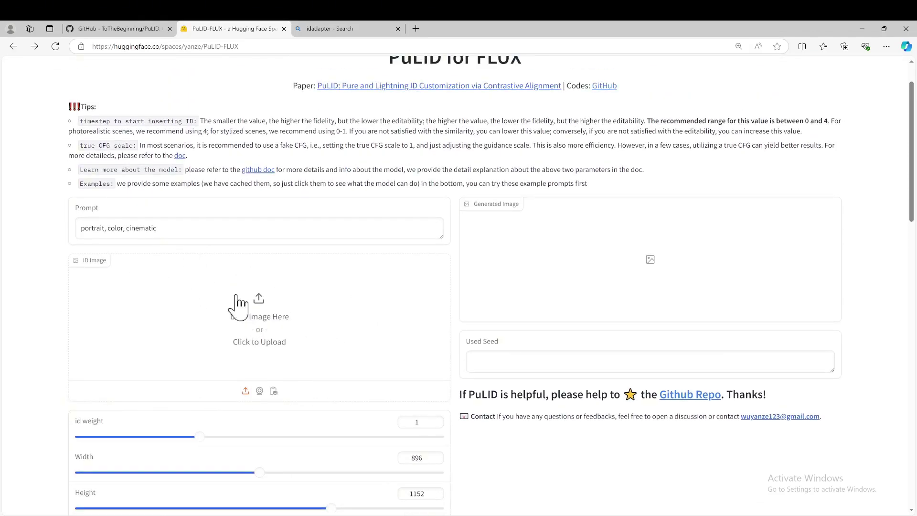
left_click(259, 308)
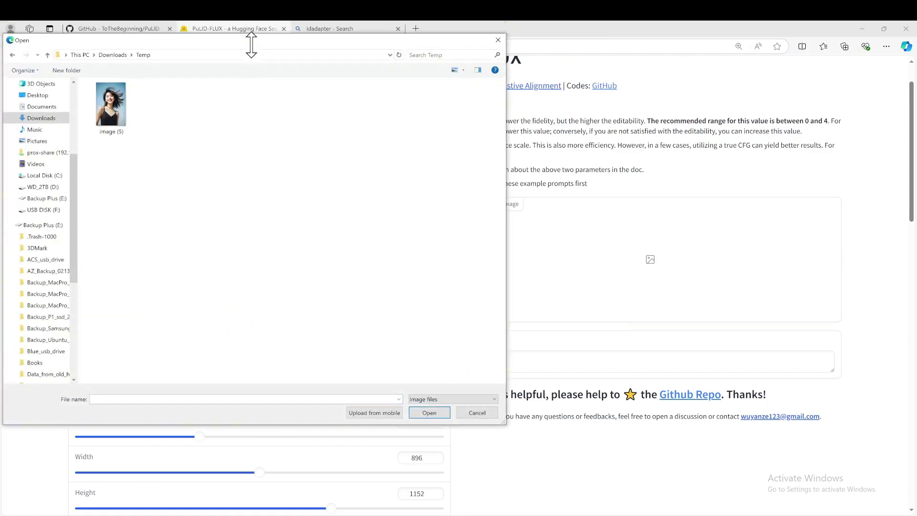
left_click_drag(251, 28, 566, 137)
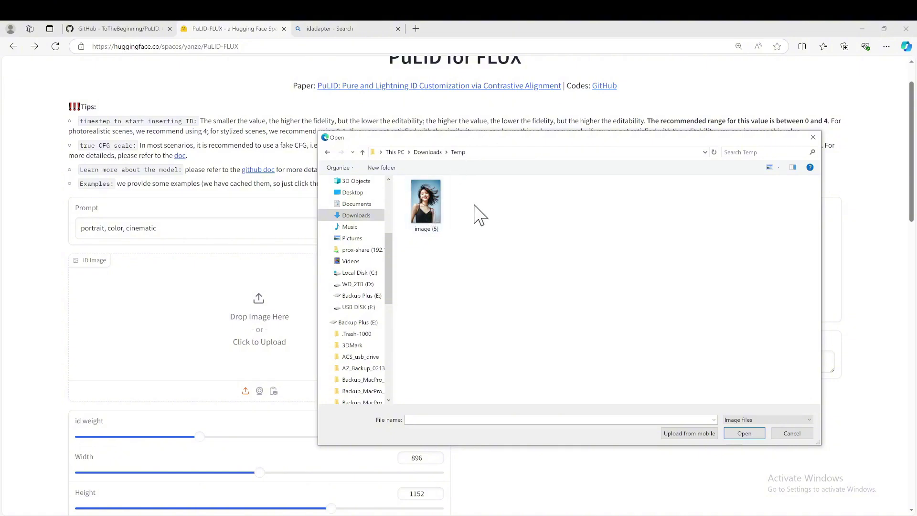
double_click(427, 203)
scroll(303, 319, "down", 2)
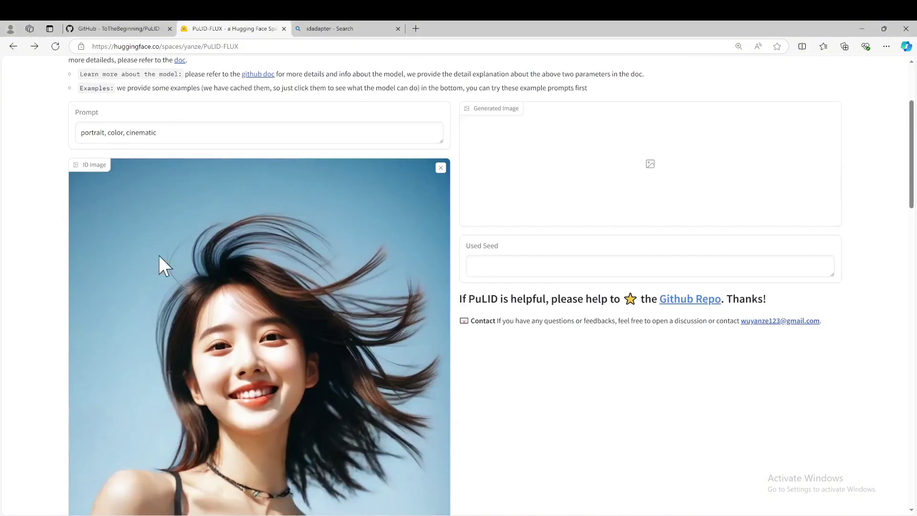
scroll(458, 330, "down", 2)
scroll(444, 358, "down", 2)
scroll(441, 378, "down", 3)
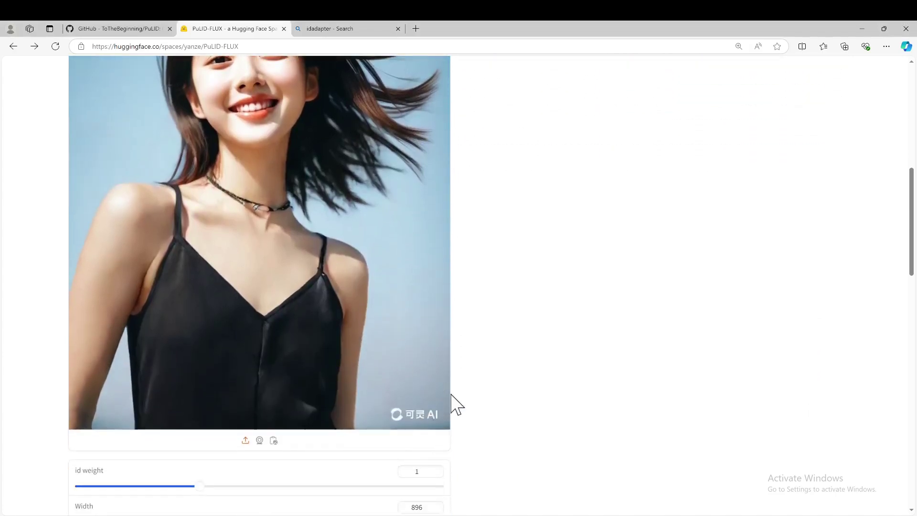
scroll(456, 405, "up", 8)
scroll(383, 337, "down", 2)
scroll(337, 308, "down", 1)
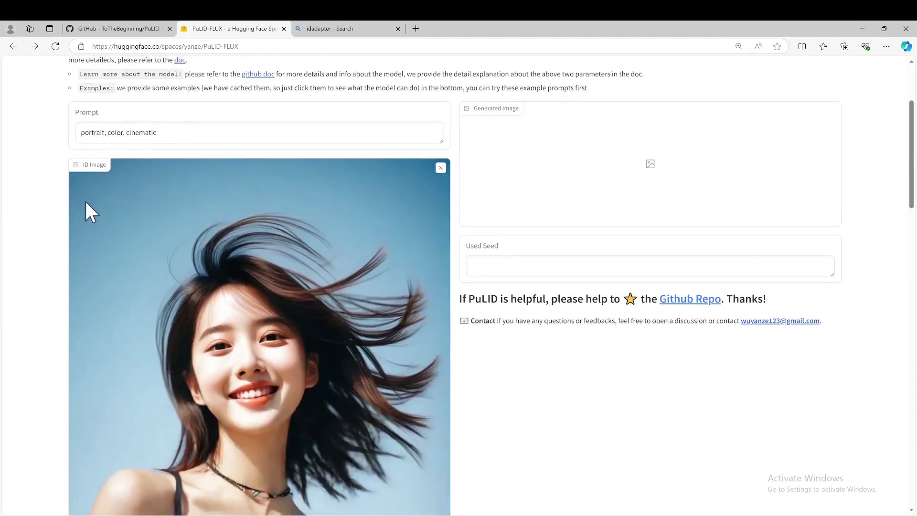
- Replace the prompt with "out of lego, 1girl" and generate with default parameters
left_click_drag(80, 132, 159, 131)
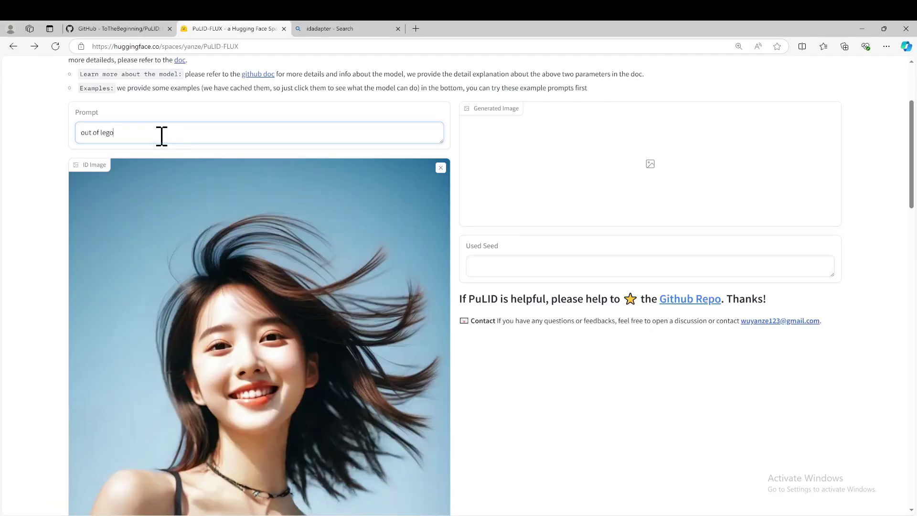
scroll(161, 136, "down", 6)
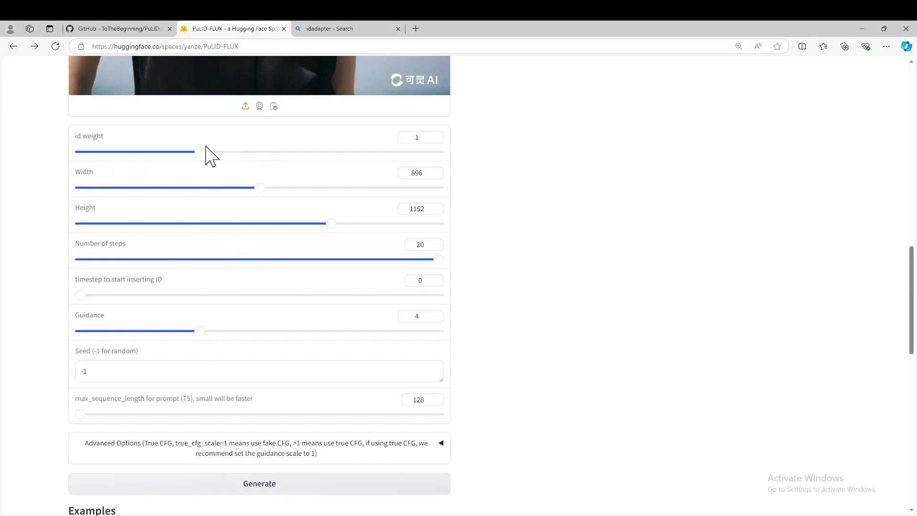
scroll(426, 190, "down", 1)
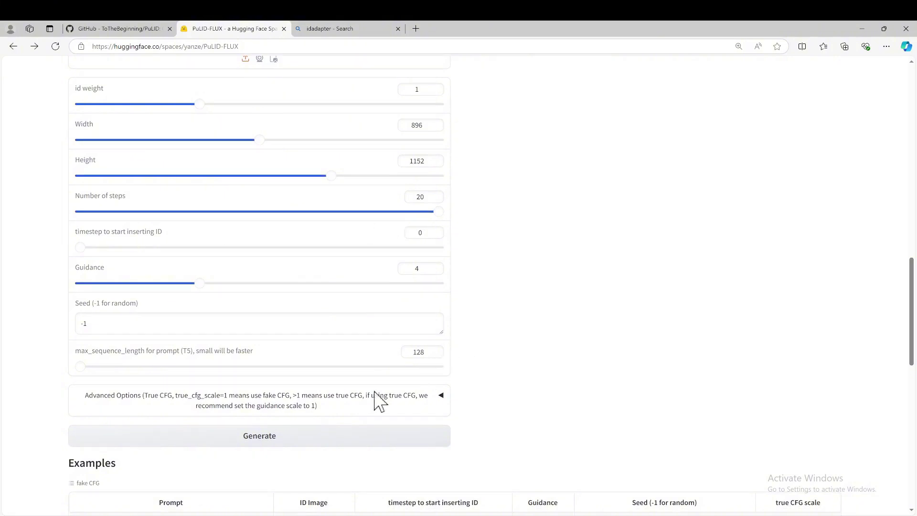
left_click(260, 438)
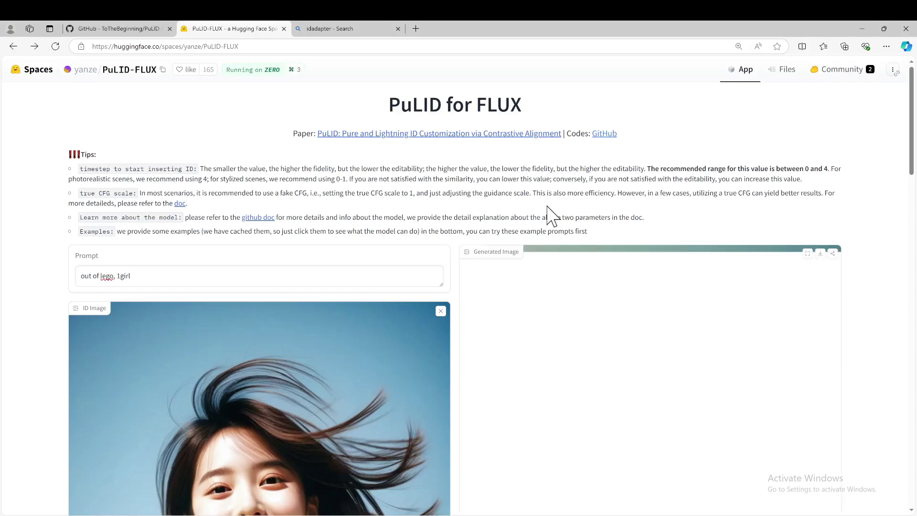
scroll(550, 215, "down", 3)
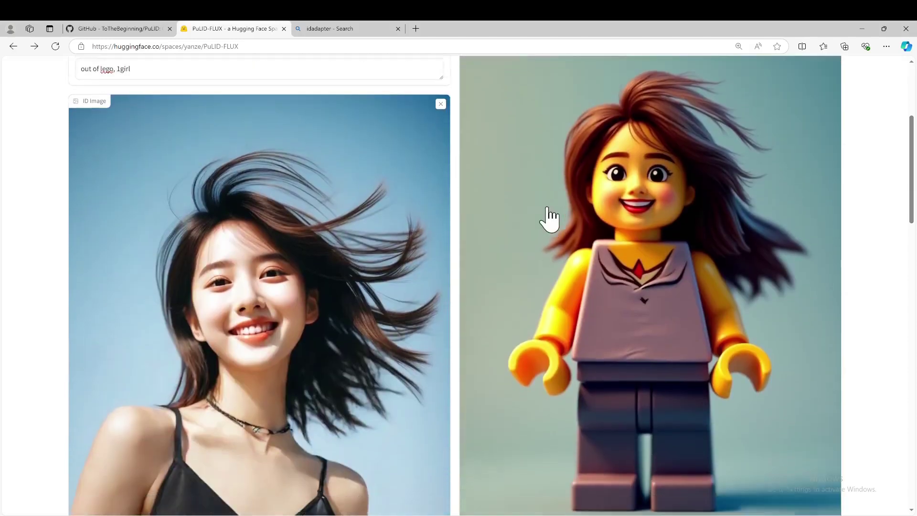
scroll(550, 216, "down", 2)
scroll(551, 217, "up", 3)
scroll(550, 216, "up", 1)
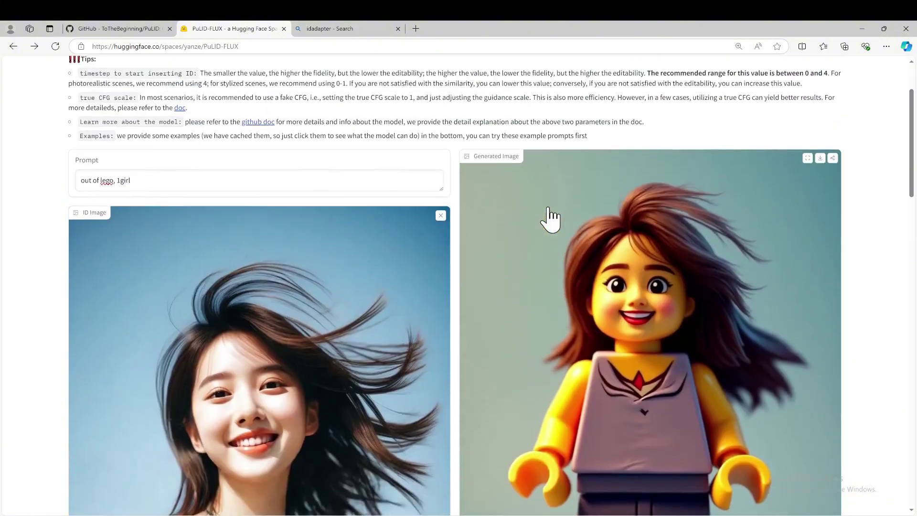
scroll(550, 219, "down", 1)
- Change the prompt to "portrait, Chinese ink painting style" and regenerate
key("ctrl+minus")
scroll(552, 217, "up", 3)
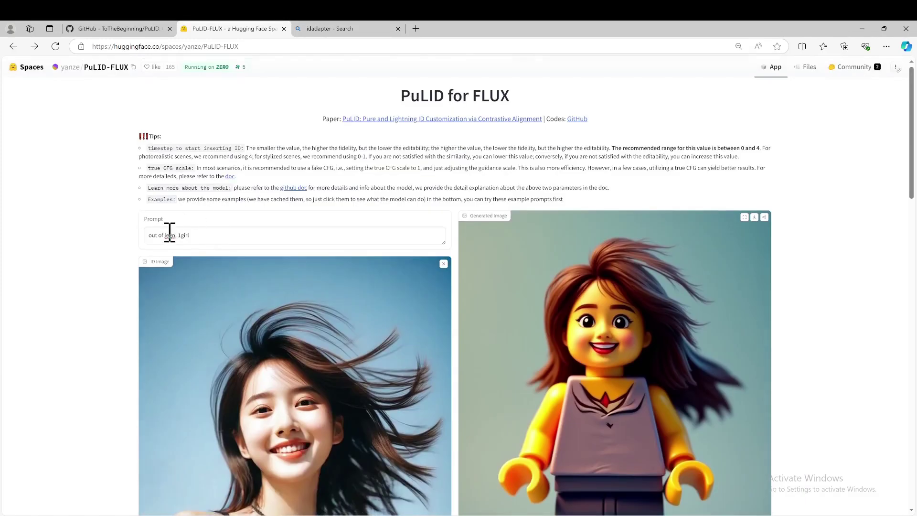
triple_click(204, 236)
type("portrait, Chinese ink painting style")
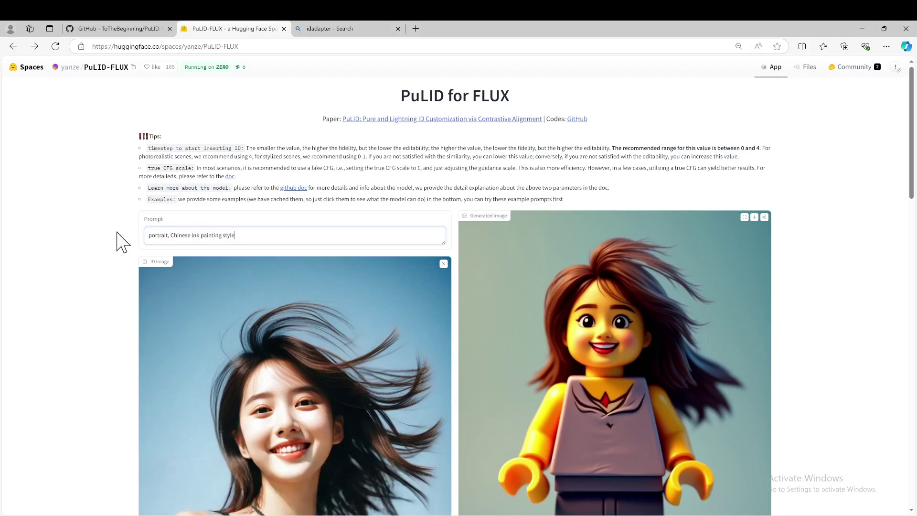
key("ctrl+plus")
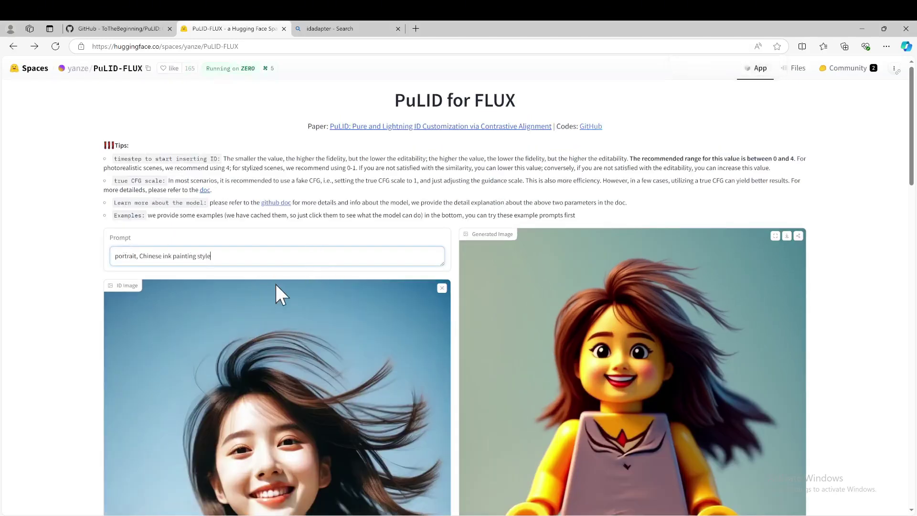
scroll(374, 369, "down", 5)
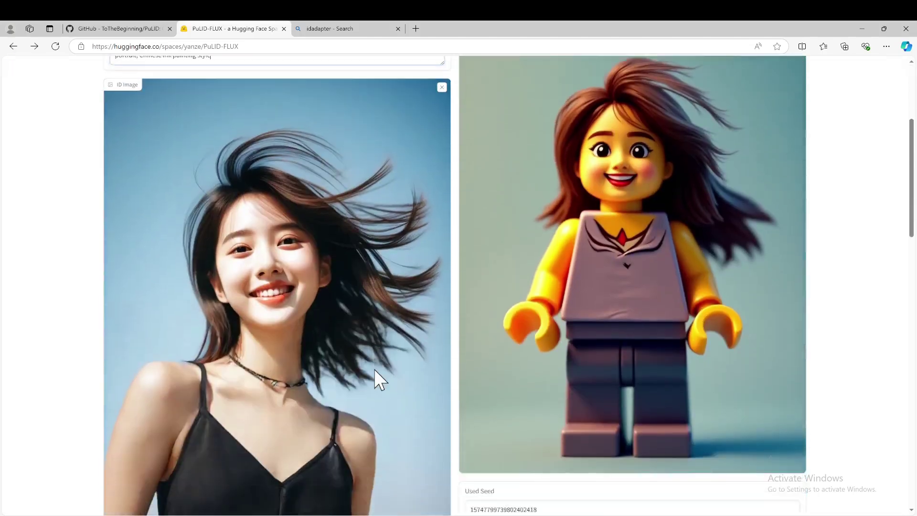
scroll(398, 315, "up", 3)
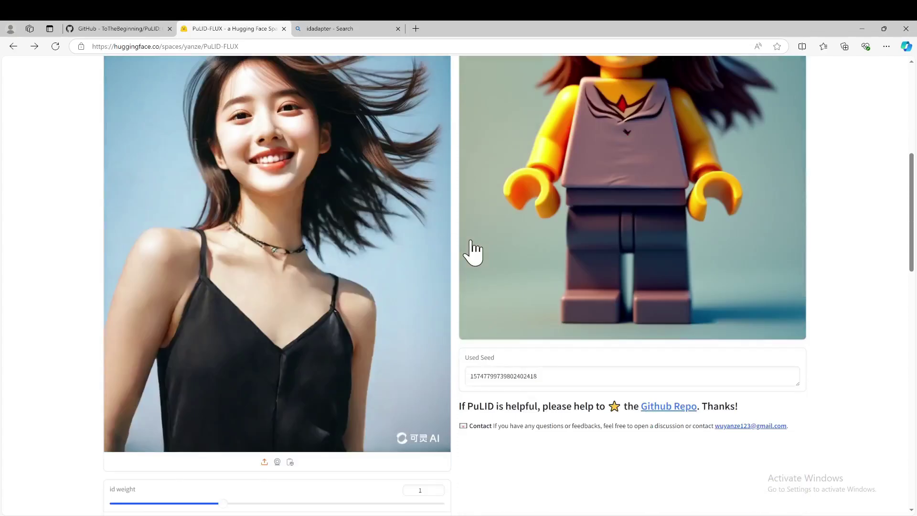
scroll(475, 251, "down", 5)
scroll(475, 251, "down", 5)
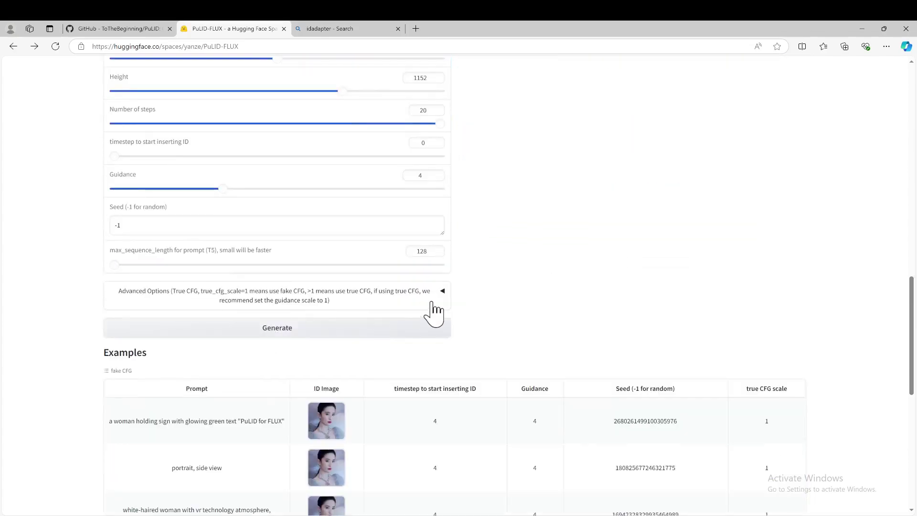
scroll(637, 272, "up", 5)
scroll(630, 279, "up", 5)
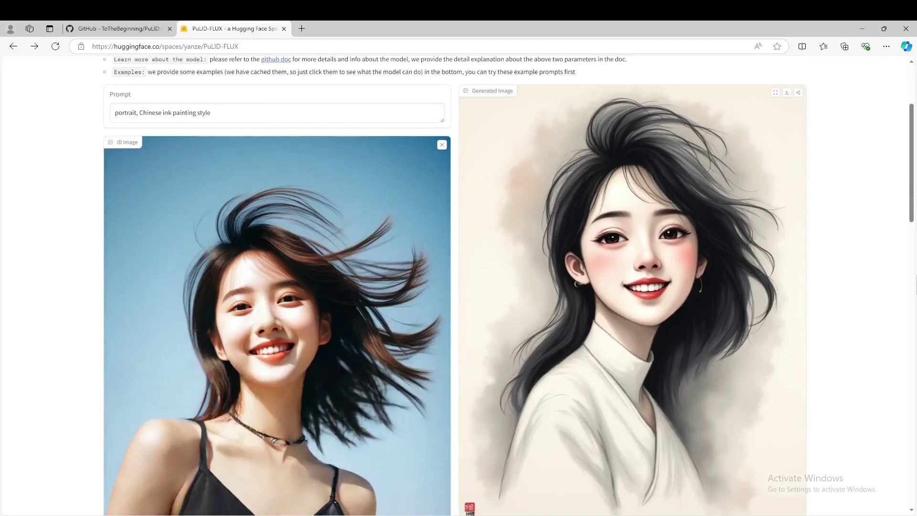
scroll(880, 308, "down", 2)
scroll(881, 308, "up", 2)
scroll(881, 301, "up", 2)
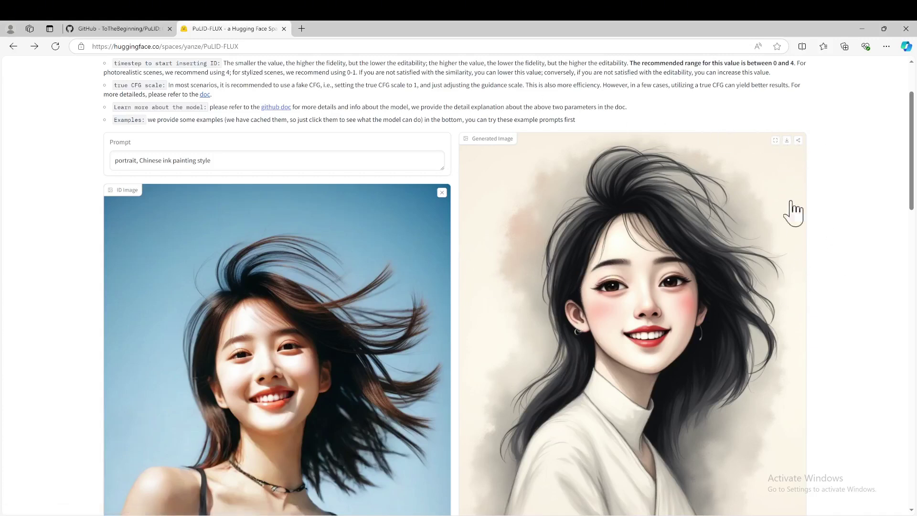
scroll(711, 172, "up", 1)
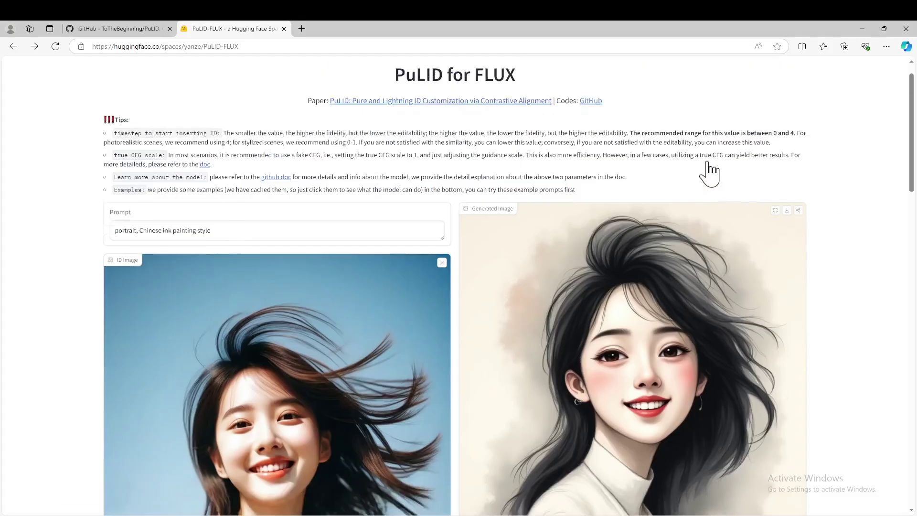
scroll(711, 172, "up", 1)
scroll(842, 149, "down", 2)
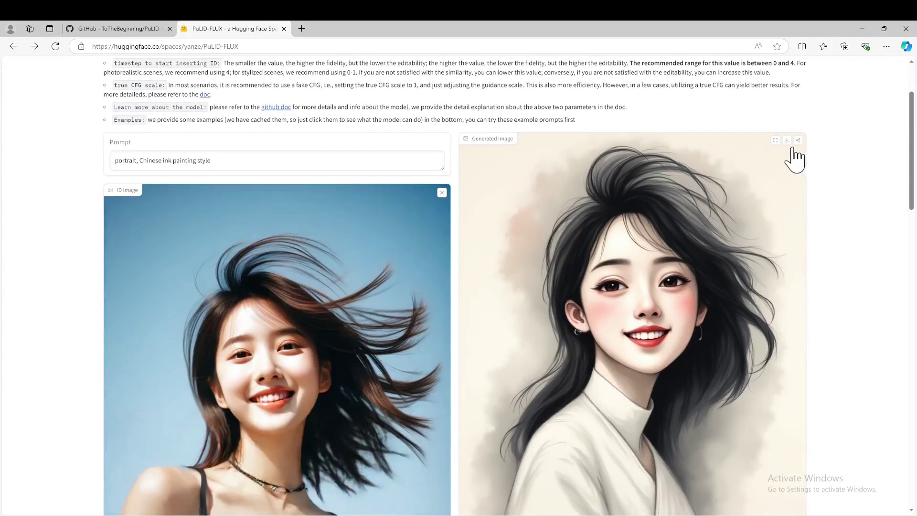
- Download the generated ink-painting portrait from the Generated Image panel
left_click(787, 142)
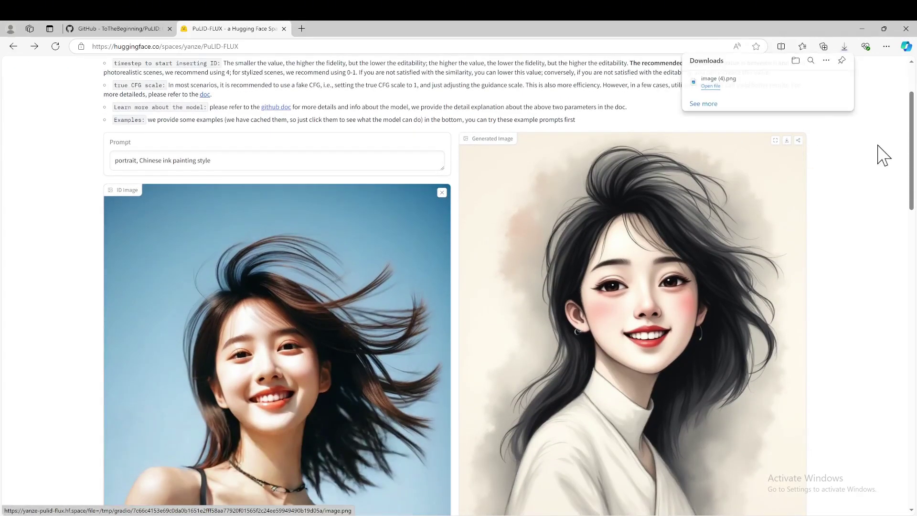
scroll(781, 276, "up", 3)
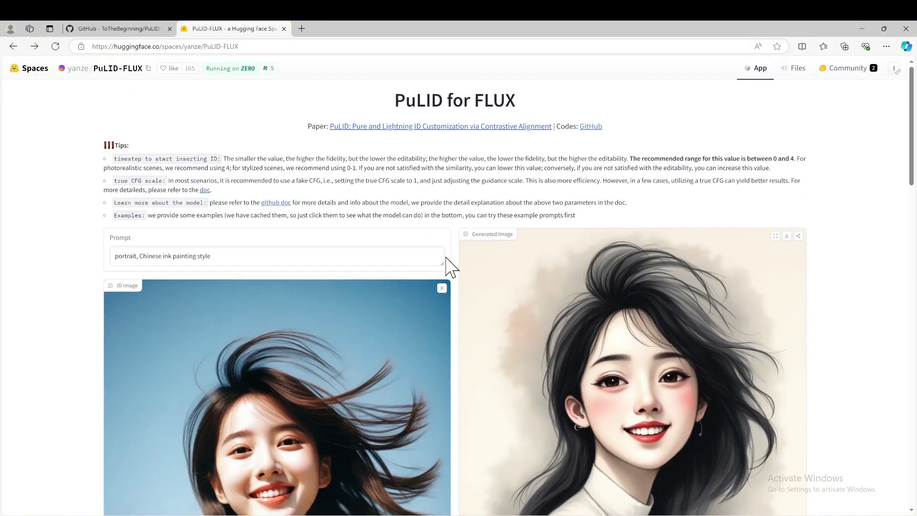
- Return to the GitHub README's "Below results are generated with PuLID-FLUX" gallery
left_click(118, 28)
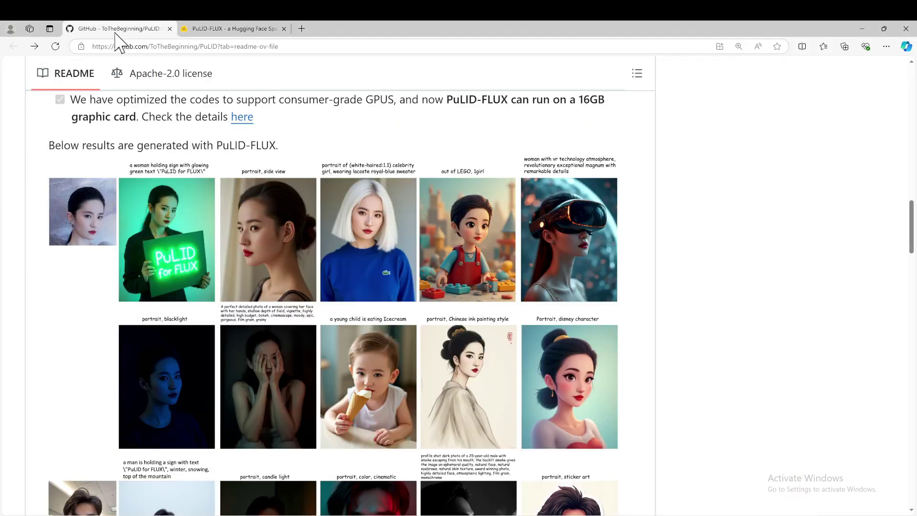
scroll(279, 279, "up", 3)
scroll(282, 282, "up", 1)
scroll(282, 281, "up", 3)
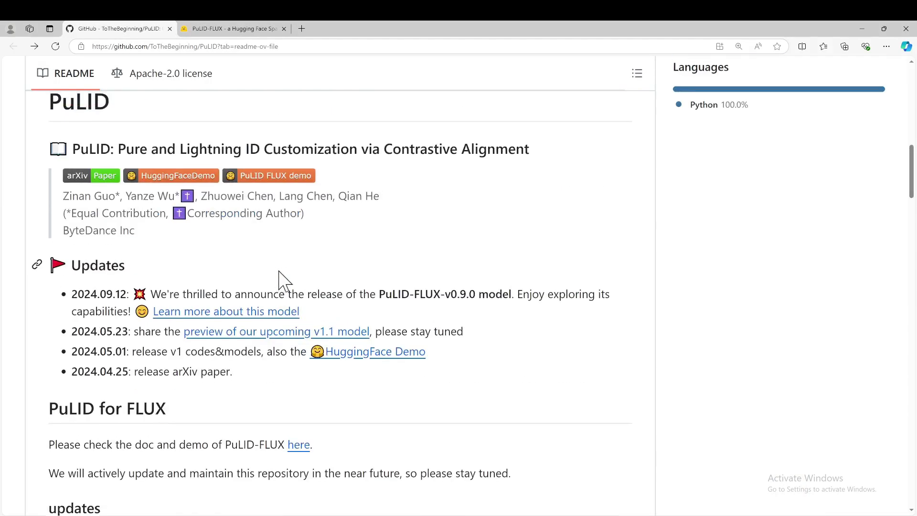
scroll(281, 282, "up", 5)
scroll(282, 282, "down", 3)
scroll(281, 282, "down", 3)
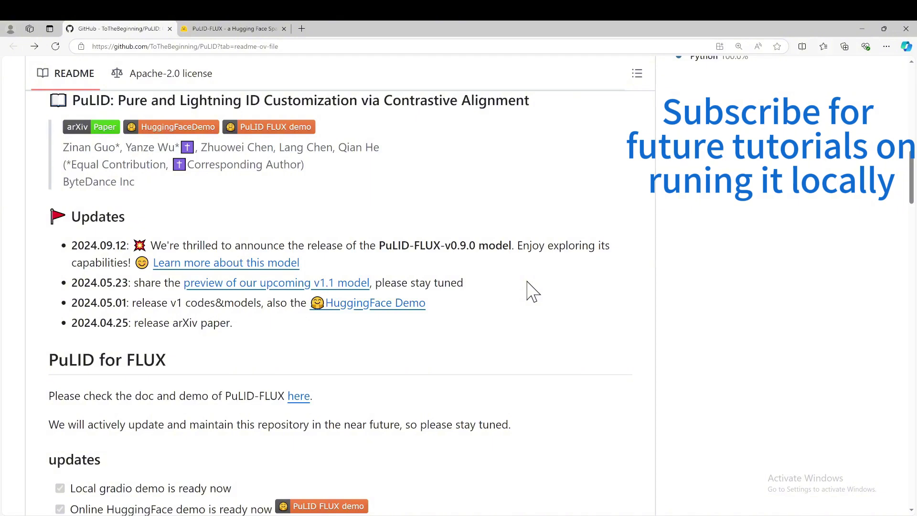
scroll(532, 290, "up", 3)
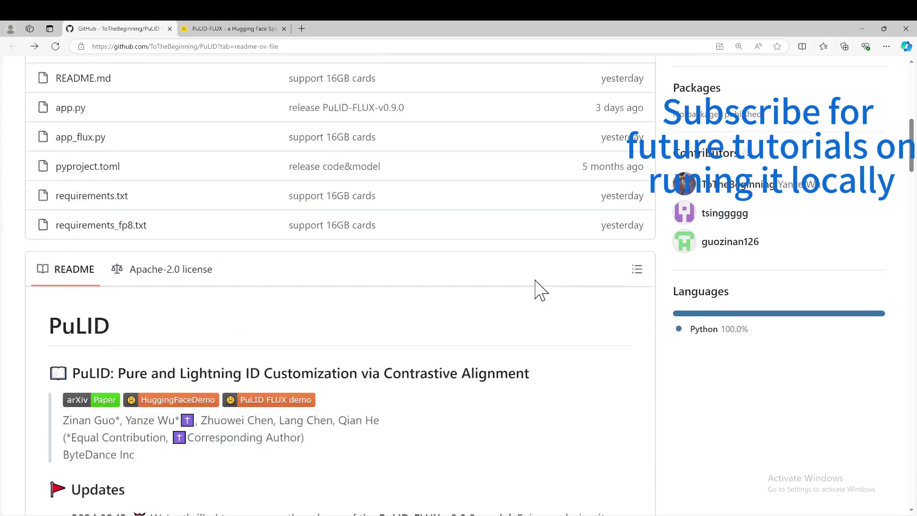
scroll(532, 290, "down", 10)
scroll(539, 295, "down", 1)
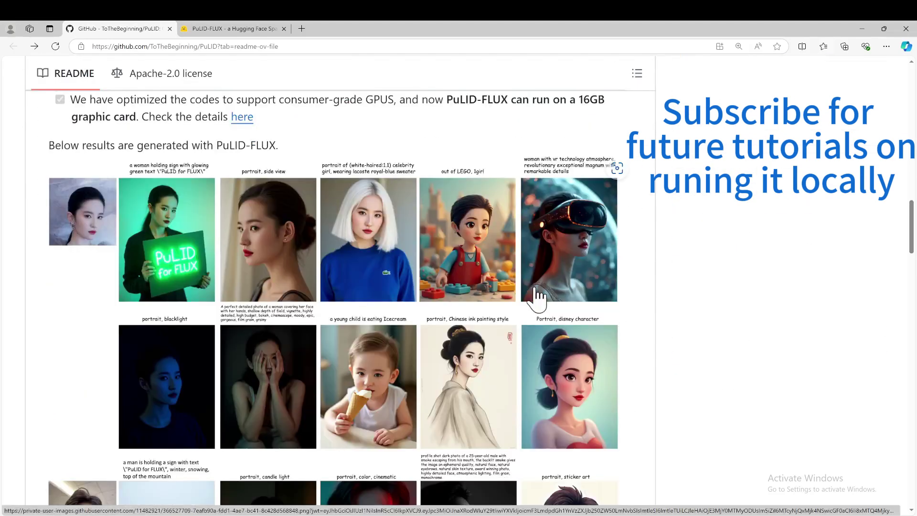